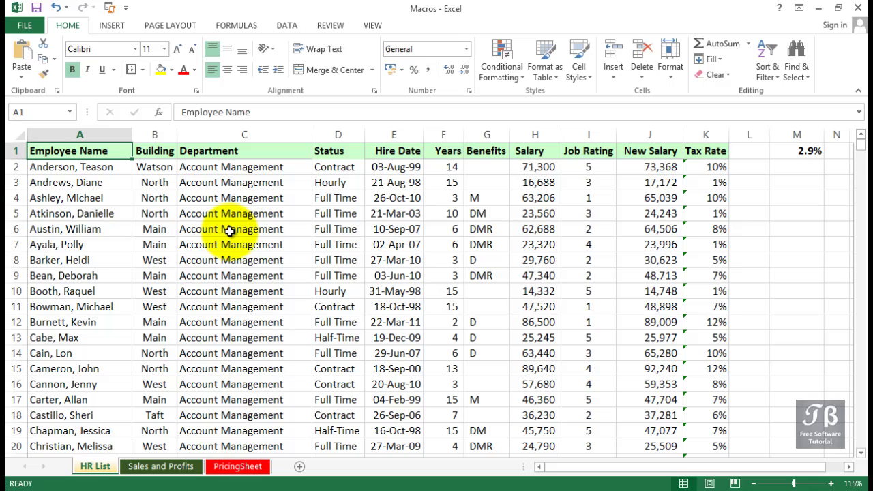
# Give the 27-Mar-10 hire date in E8 a yellow fill, bold italic red text and a border
pyautogui.scroll(-1, 230, 230)
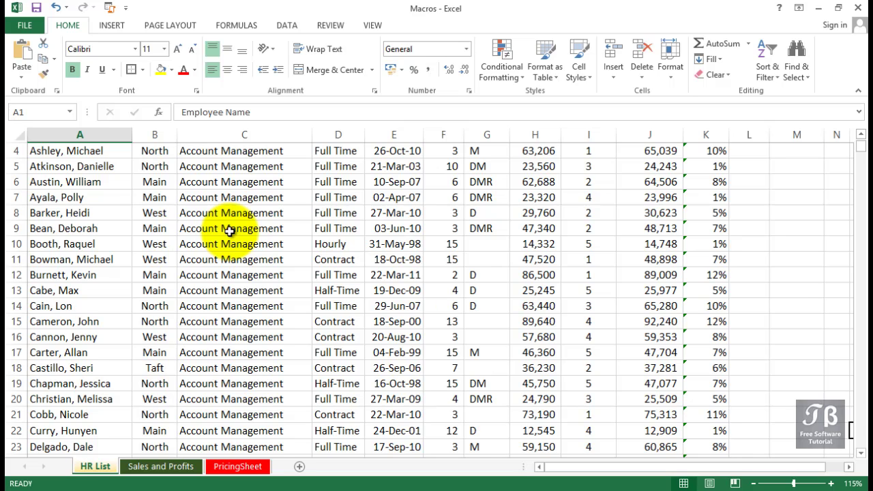
pyautogui.scroll(1, 229, 231)
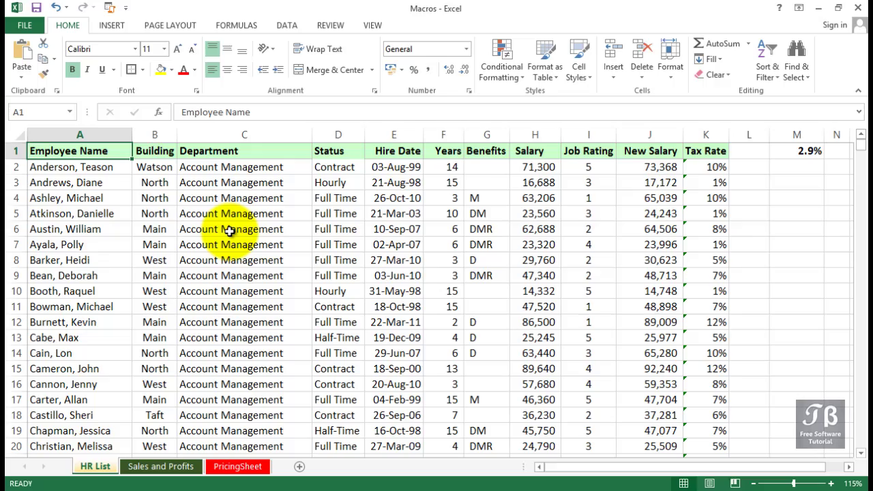
pyautogui.scroll(-9, 229, 231)
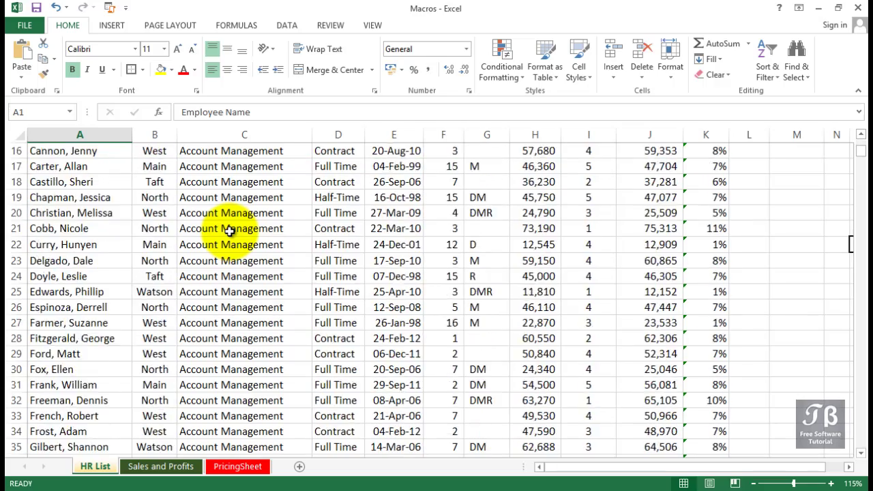
pyautogui.scroll(9, 229, 231)
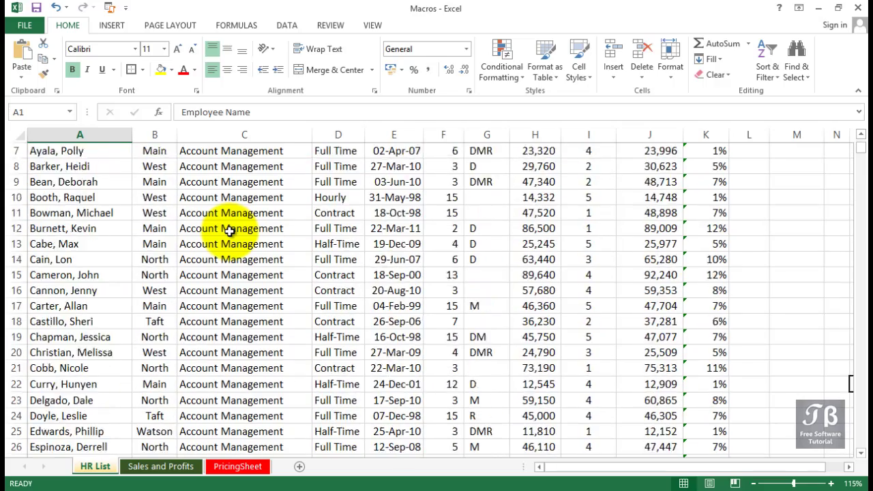
pyautogui.scroll(-1, 229, 230)
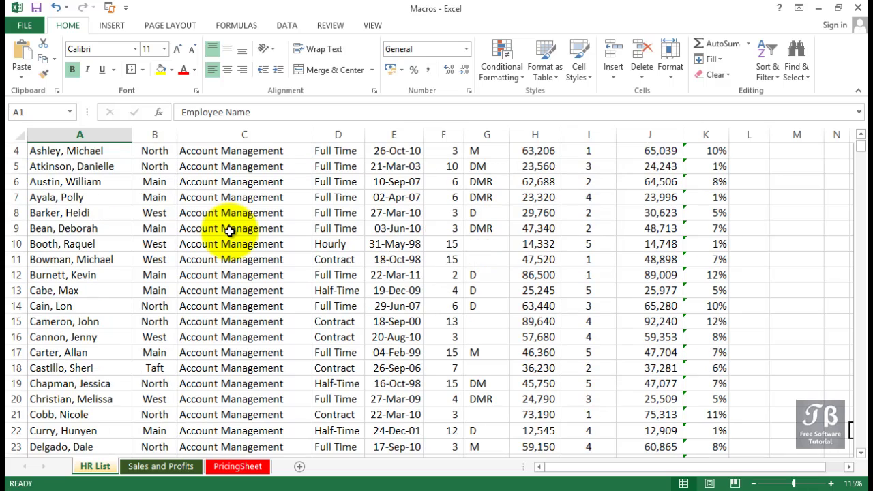
pyautogui.scroll(1, 229, 231)
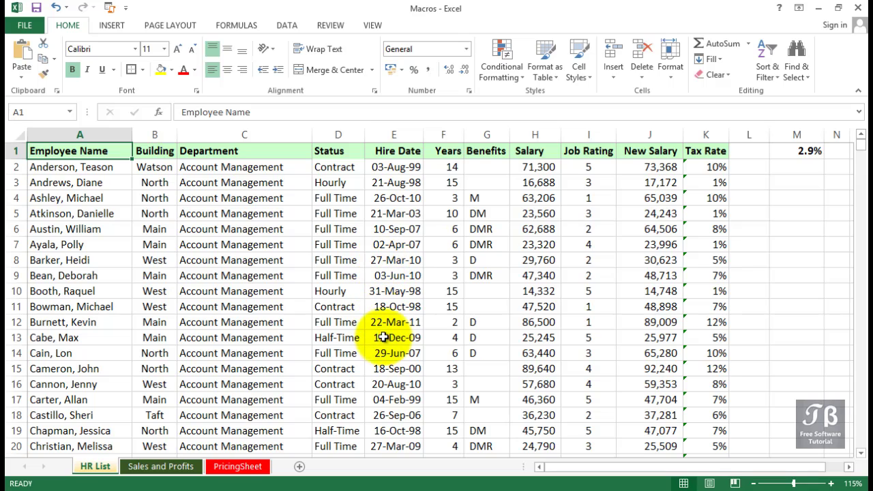
pyautogui.click(396, 260)
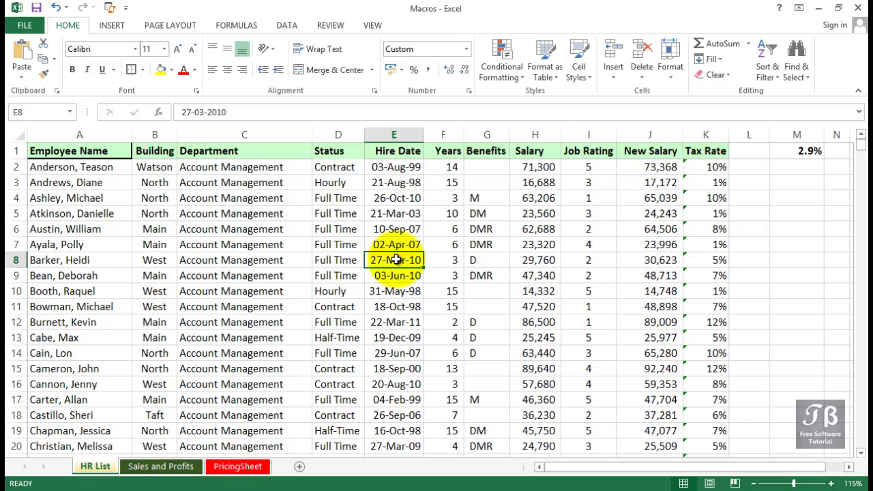
pyautogui.click(161, 69)
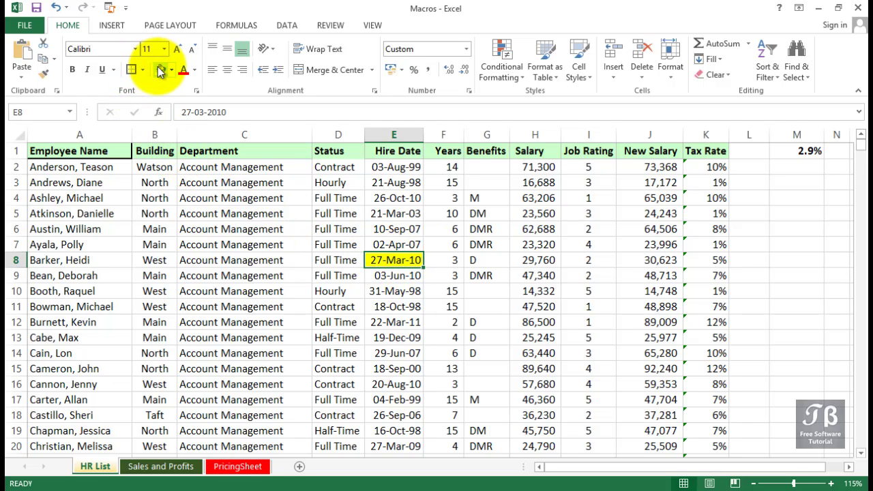
pyautogui.click(72, 69)
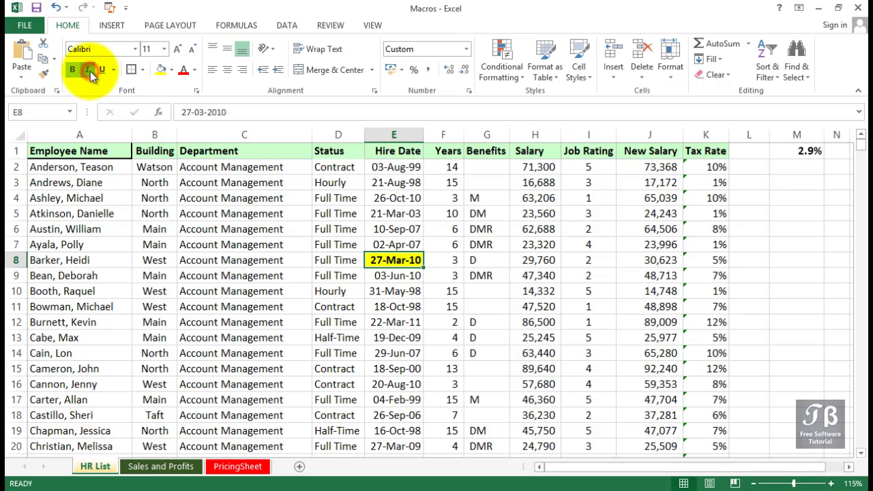
pyautogui.click(90, 71)
pyautogui.click(182, 71)
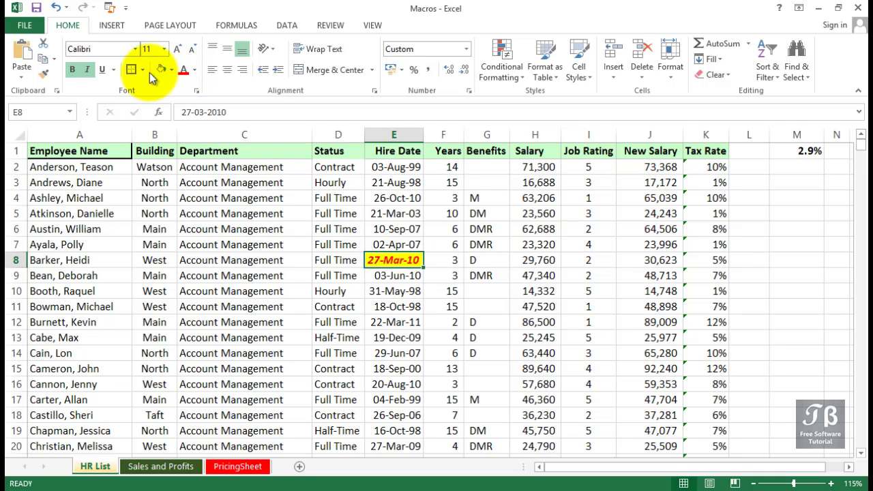
pyautogui.click(131, 71)
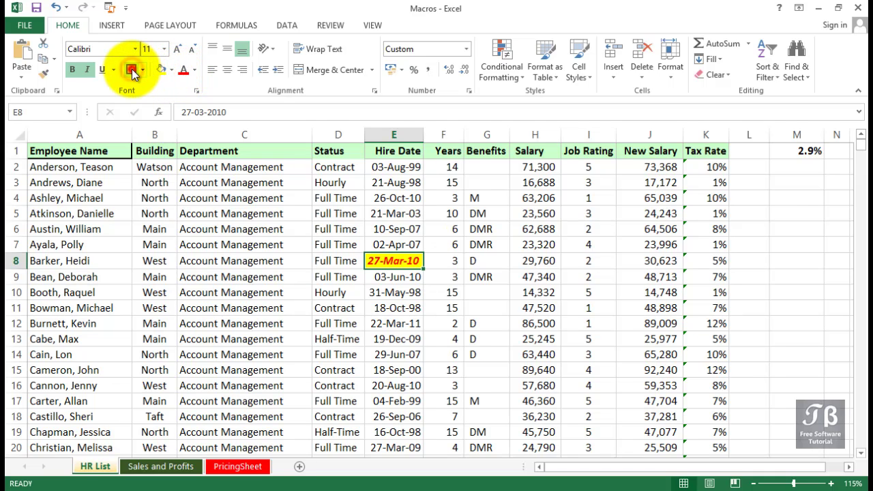
# Move the selection off E8 to C7, then to the Full Time entry in D52
pyautogui.click(229, 245)
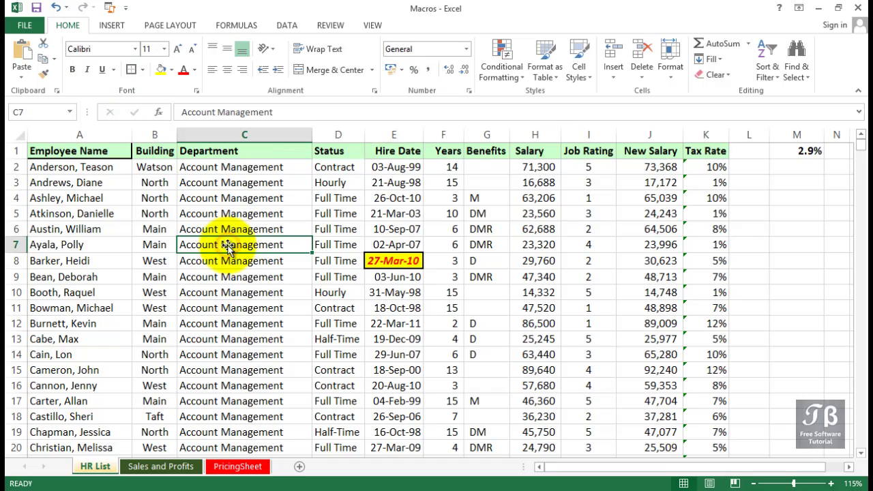
pyautogui.scroll(-9, 258, 337)
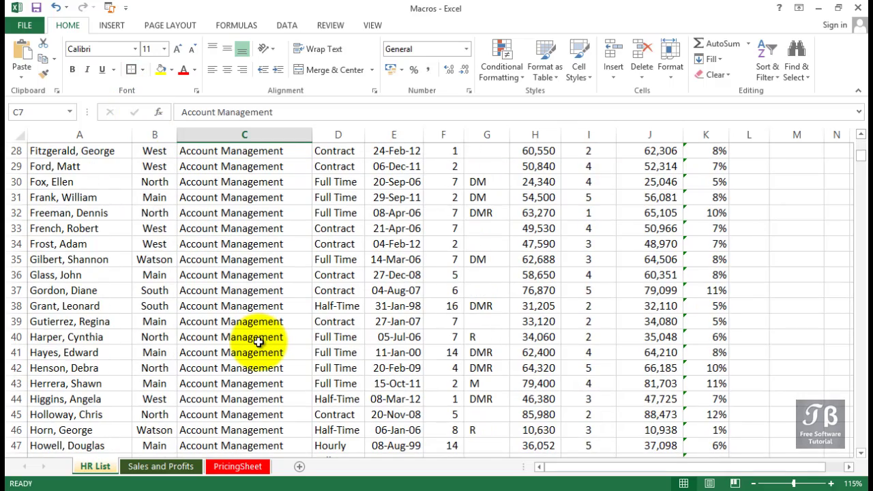
pyautogui.scroll(-4, 257, 341)
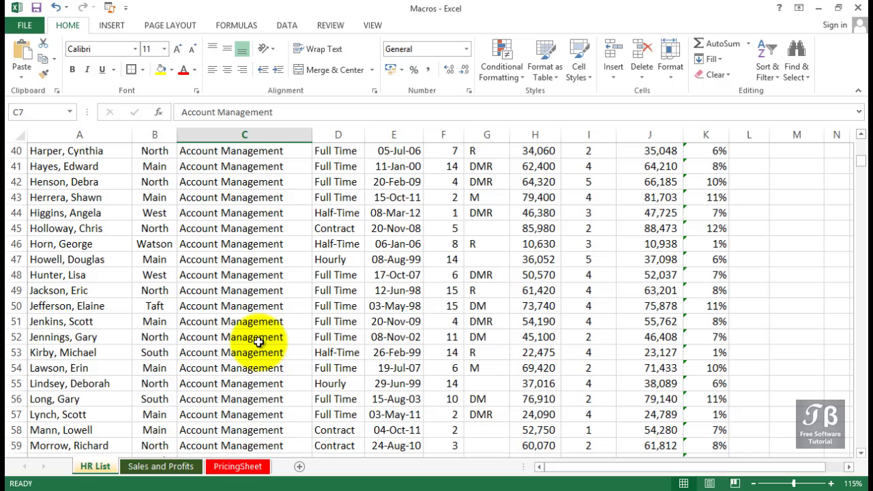
pyautogui.click(331, 339)
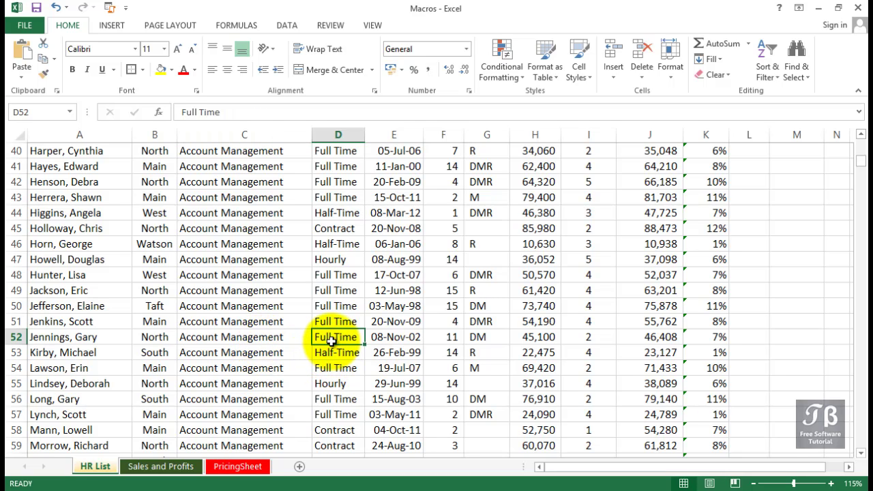
pyautogui.scroll(11, 332, 341)
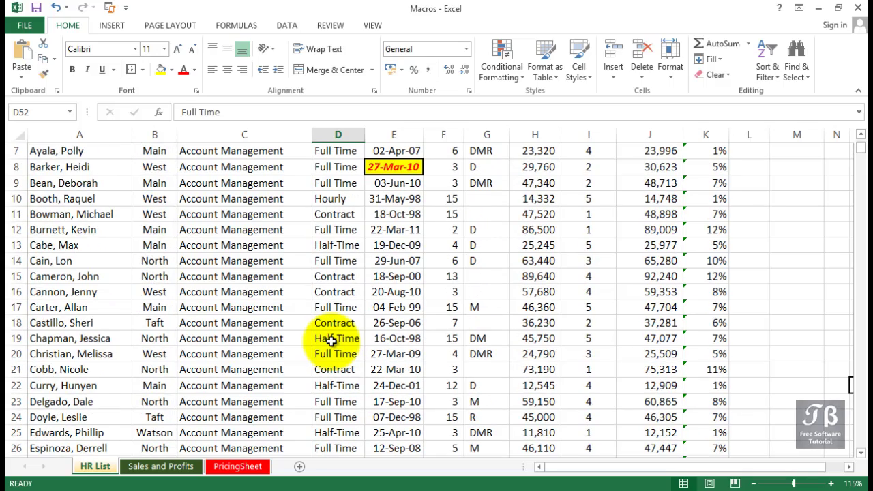
pyautogui.scroll(2, 332, 341)
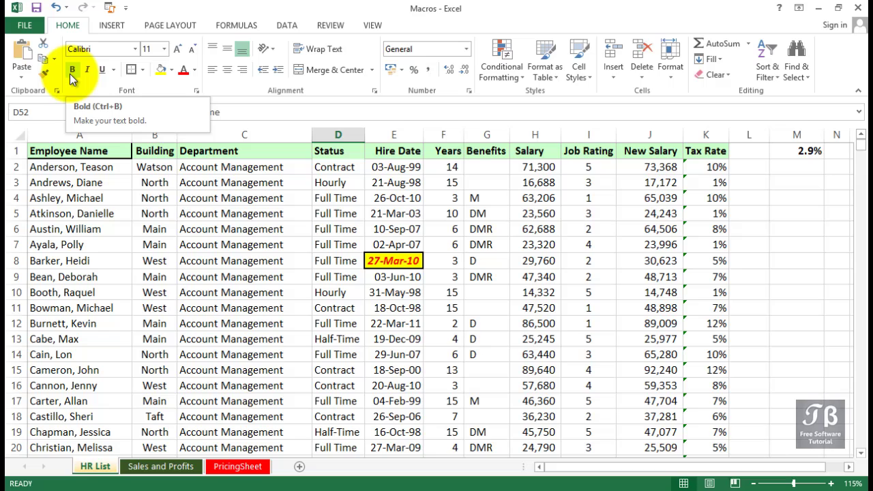
pyautogui.click(216, 183)
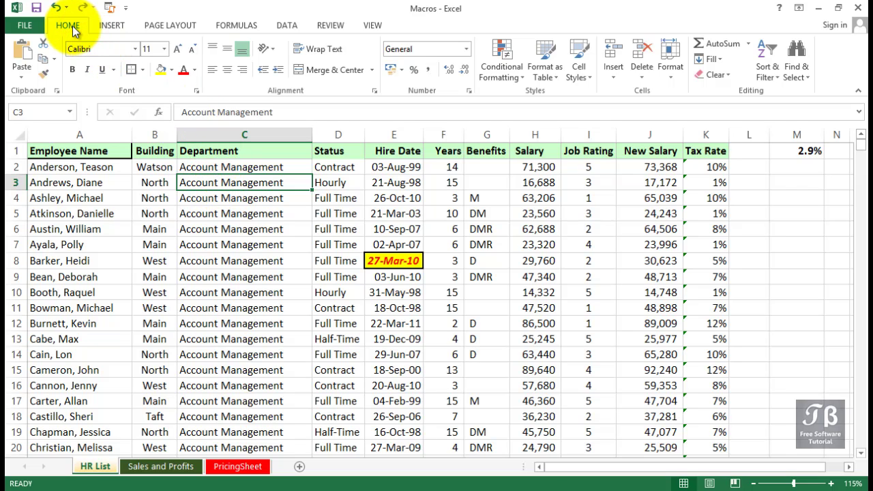
# Set the Account Management entry in C3 to Bold font style through the Font settings
pyautogui.click(197, 92)
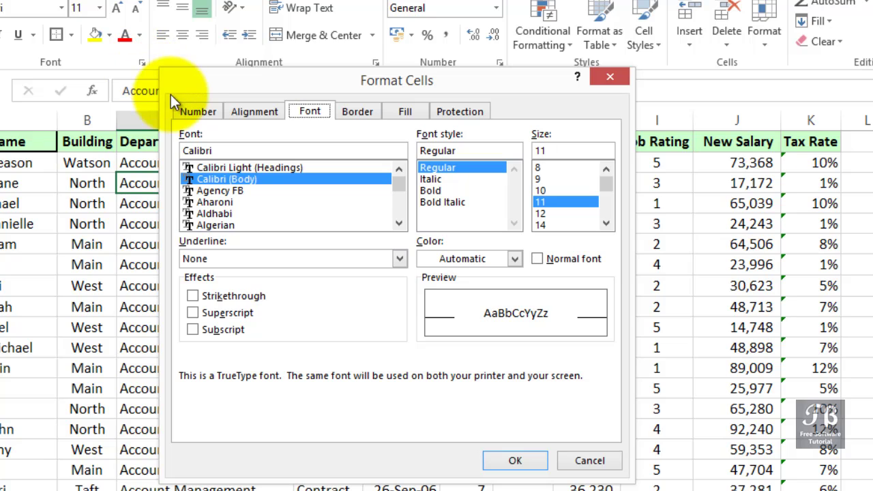
pyautogui.click(306, 114)
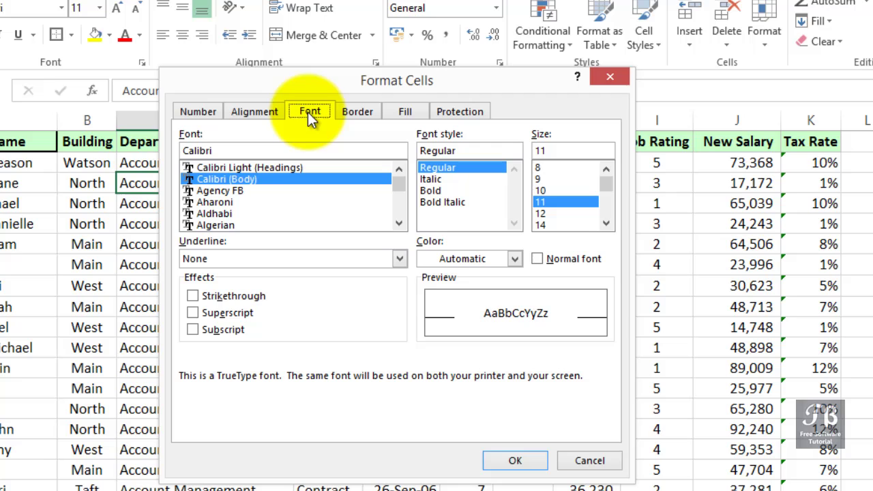
pyautogui.click(421, 190)
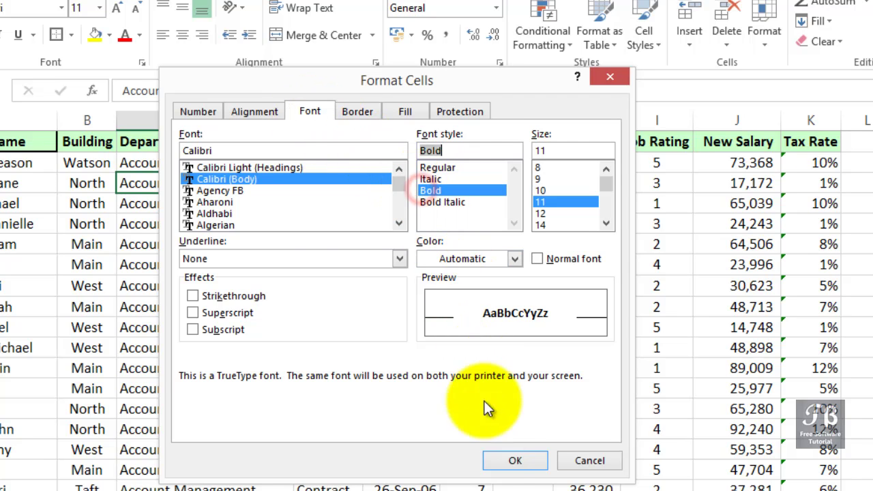
pyautogui.click(513, 460)
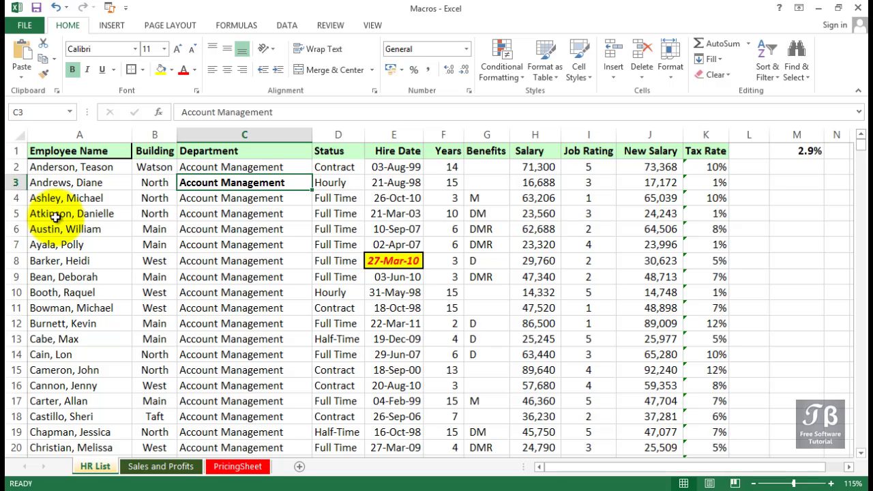
# Apply strikethrough to the row 11 employee record across columns A to K
pyautogui.click(54, 215)
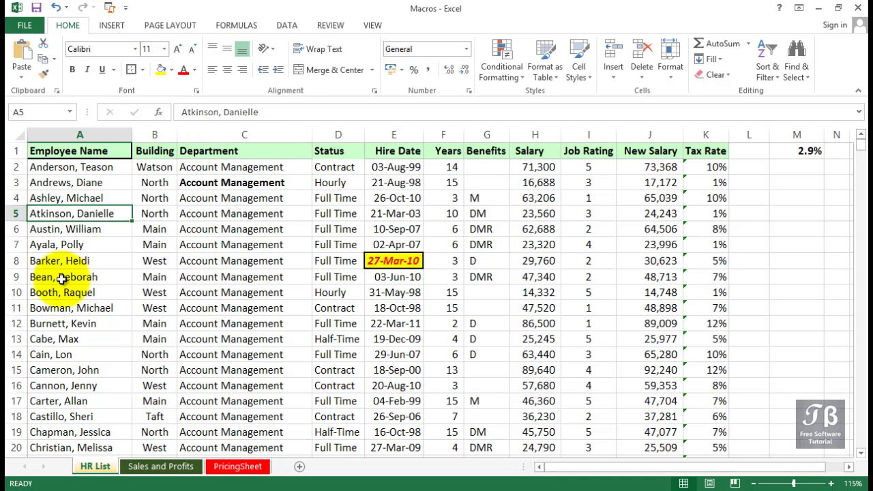
pyautogui.moveTo(60, 305); pyautogui.dragTo(705, 306)
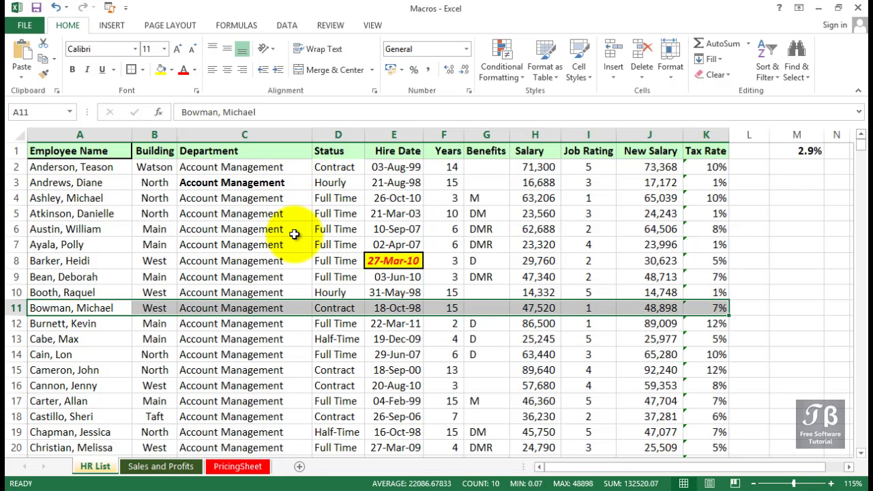
pyautogui.rightClick(257, 306)
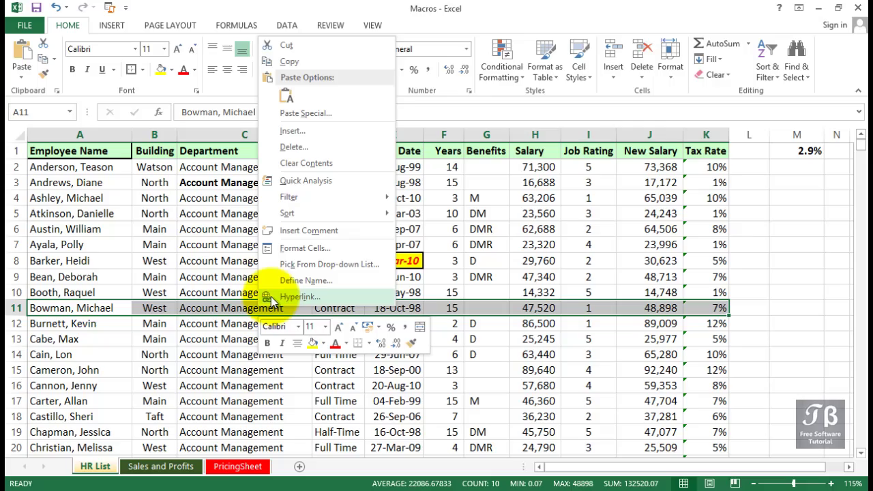
pyautogui.click(289, 251)
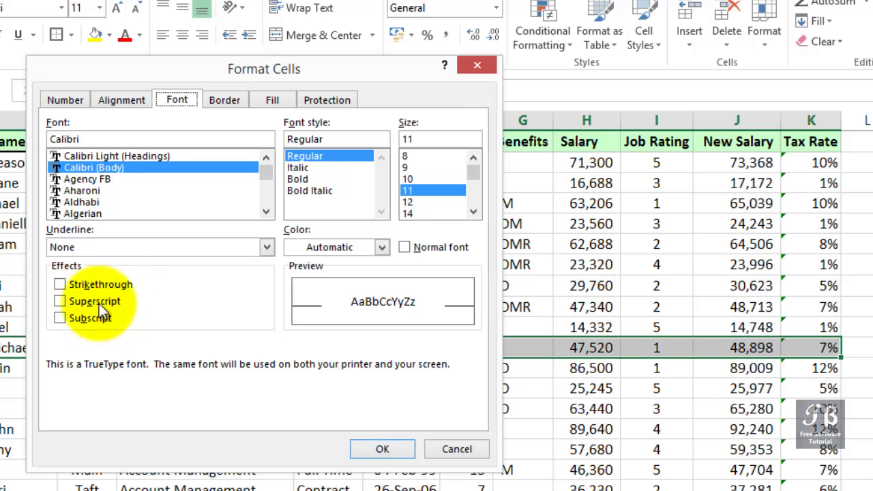
pyautogui.click(101, 286)
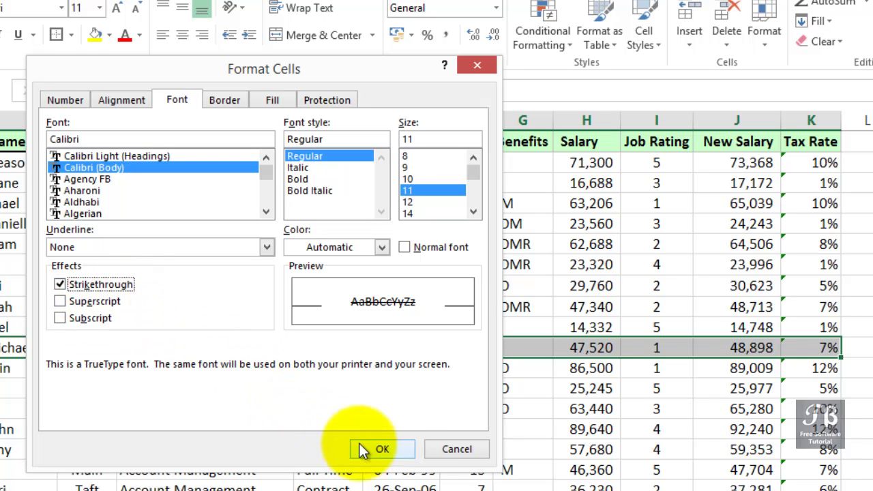
pyautogui.click(398, 452)
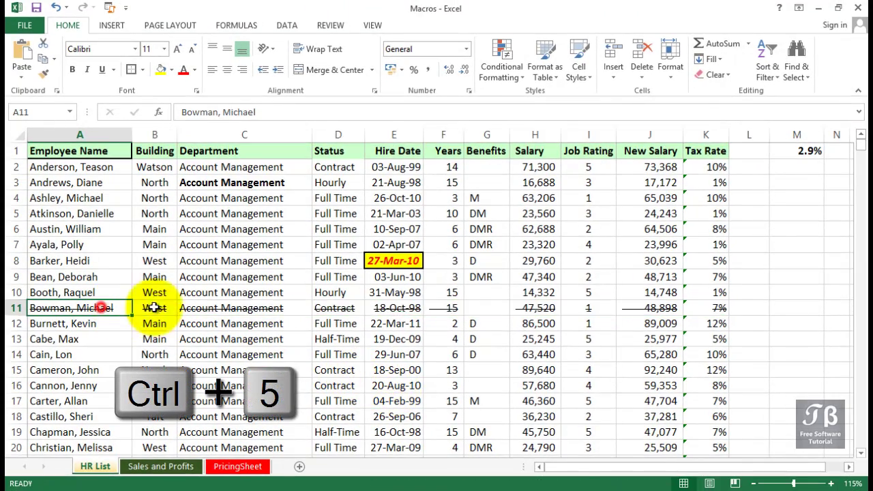
pyautogui.moveTo(102, 307); pyautogui.dragTo(706, 308)
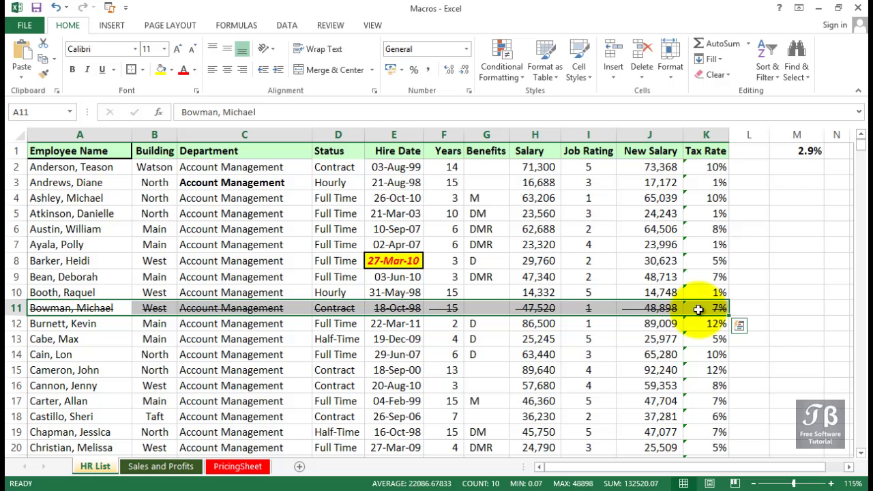
# On the PricingSheet, select all formula cells and fill them light blue
pyautogui.click(237, 467)
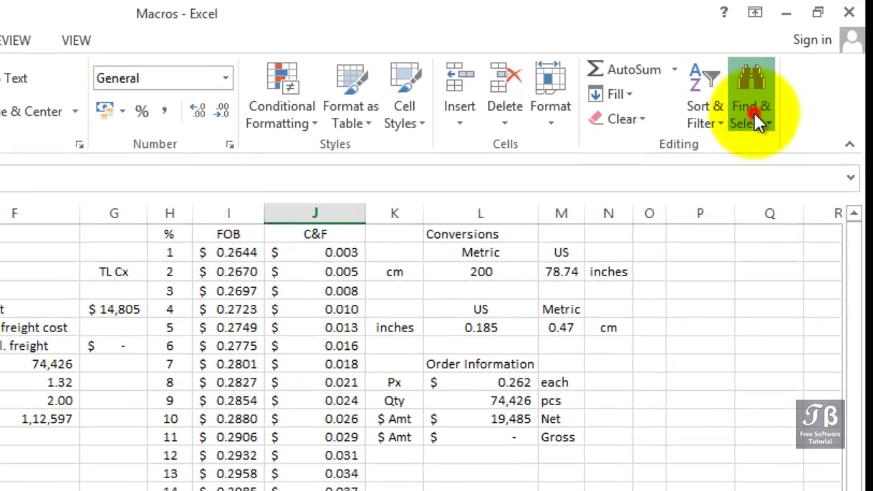
pyautogui.click(755, 113)
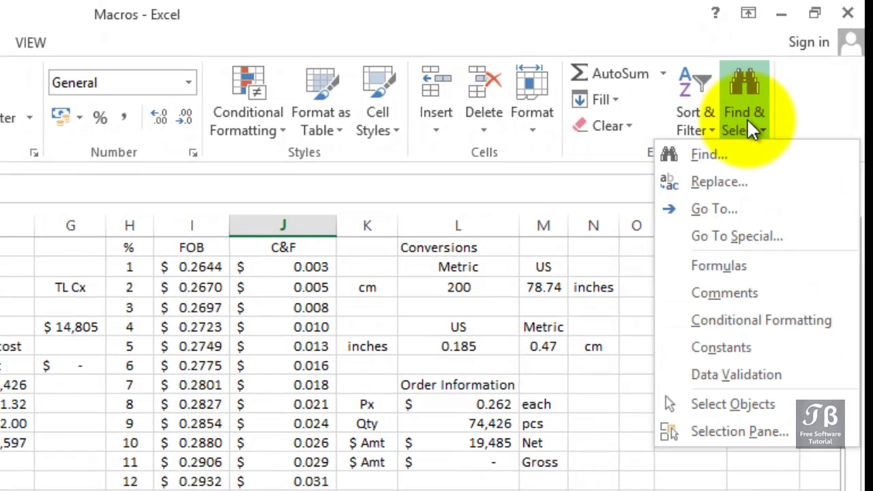
pyautogui.click(740, 265)
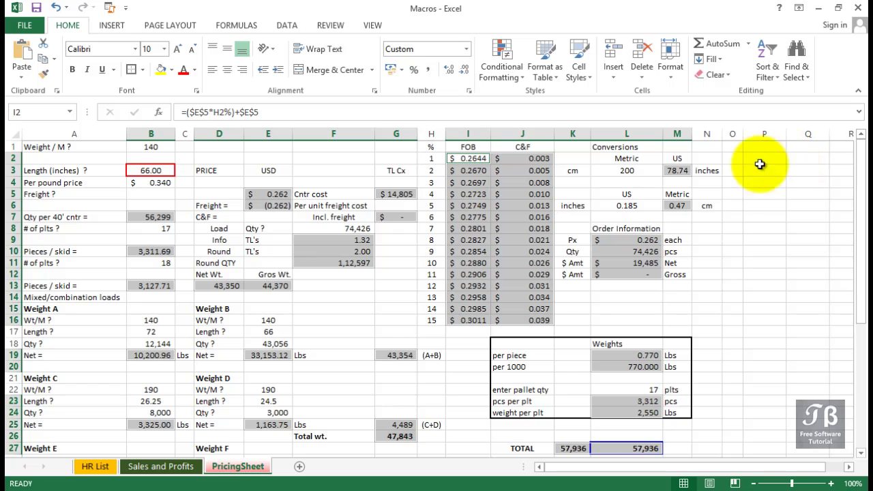
pyautogui.click(171, 71)
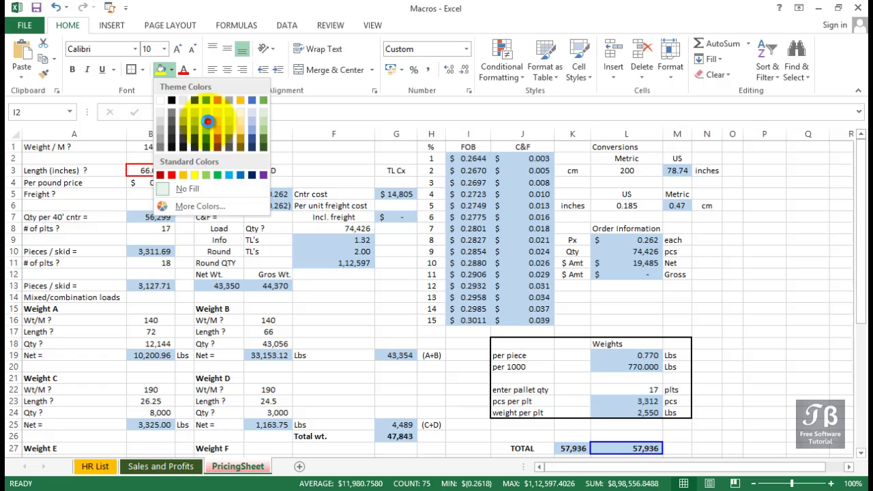
pyautogui.click(207, 120)
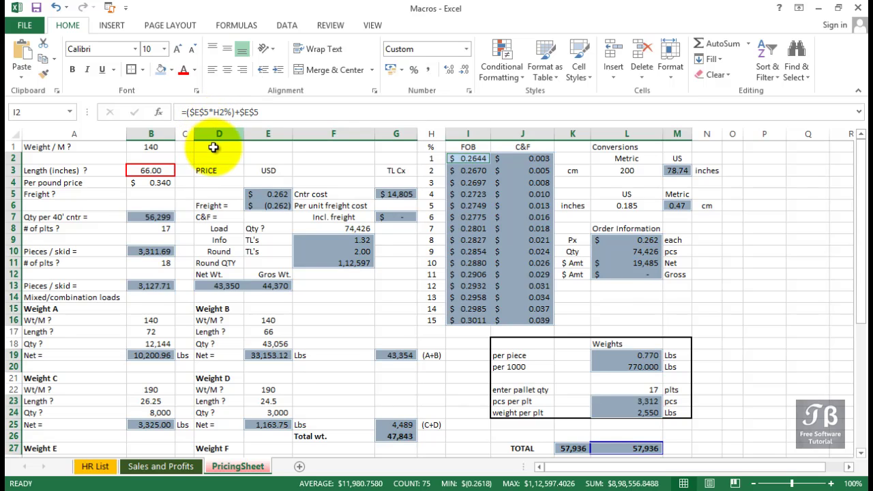
pyautogui.click(213, 149)
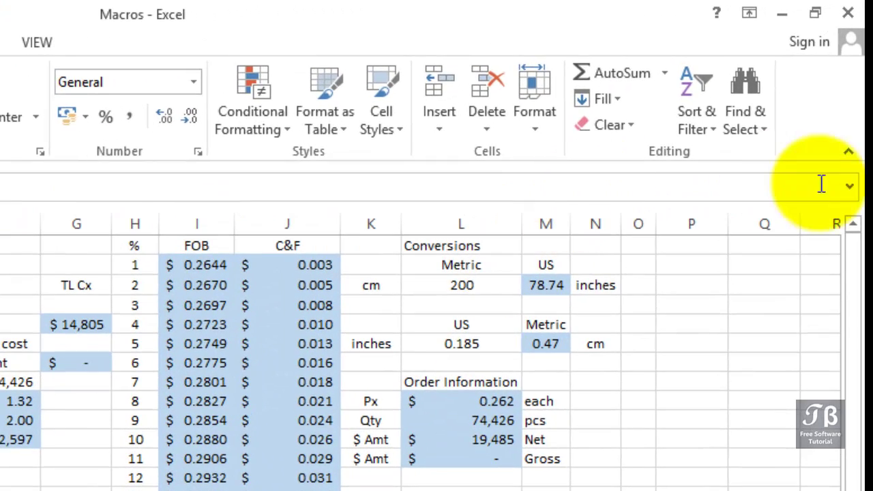
# Select only numeric constants via Go To Special and fill them yellow
pyautogui.click(802, 77)
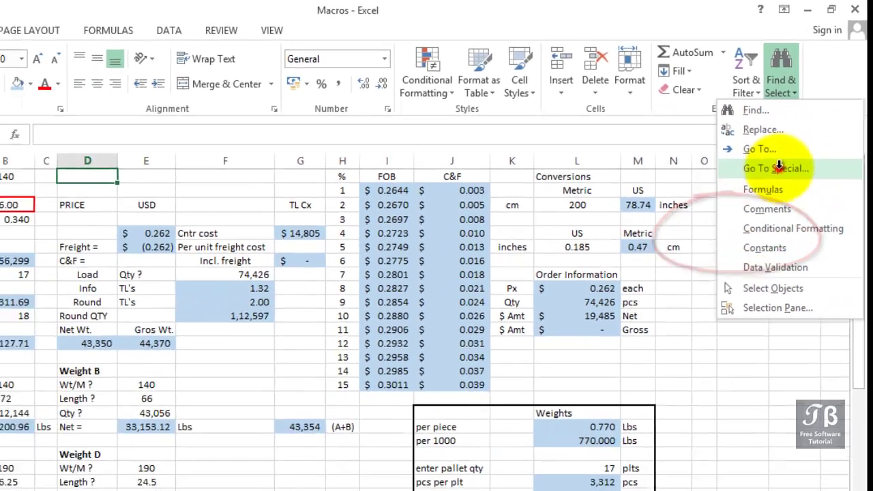
pyautogui.click(743, 233)
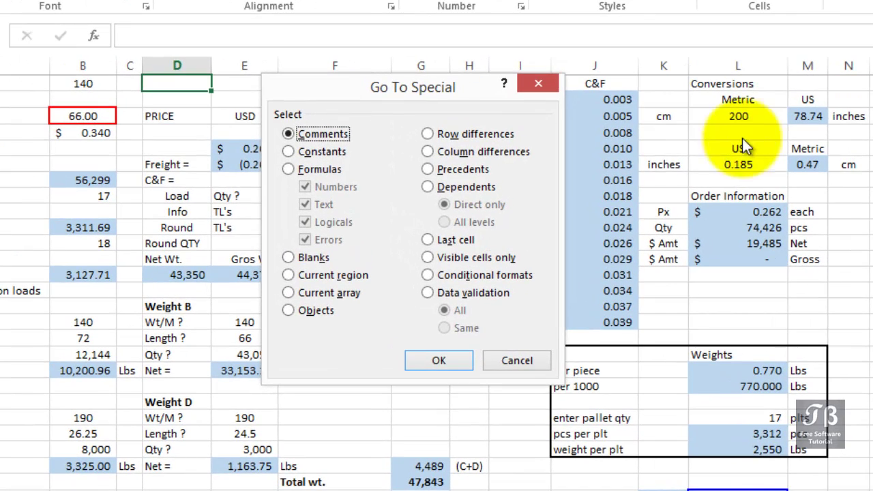
pyautogui.click(305, 154)
pyautogui.click(308, 202)
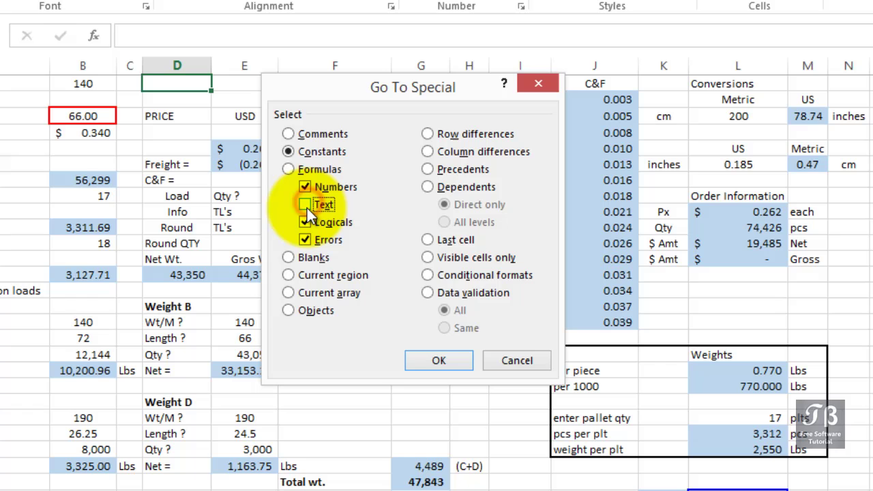
pyautogui.click(305, 225)
pyautogui.click(305, 240)
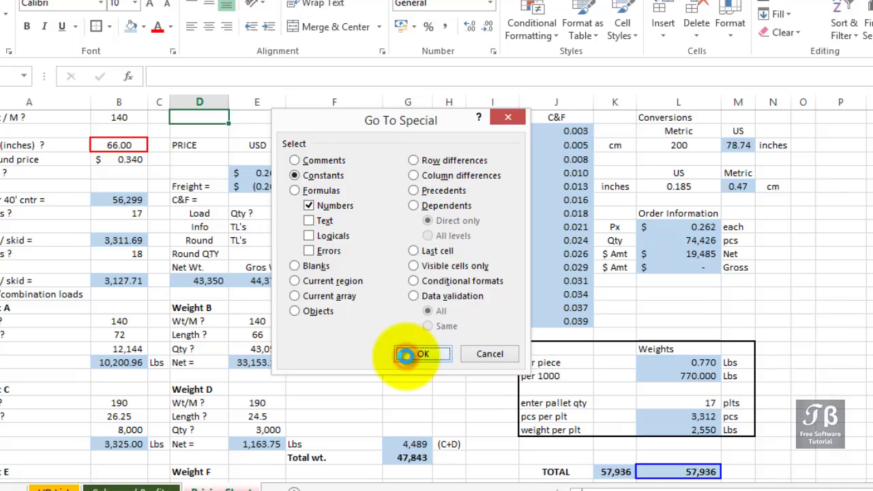
pyautogui.click(420, 364)
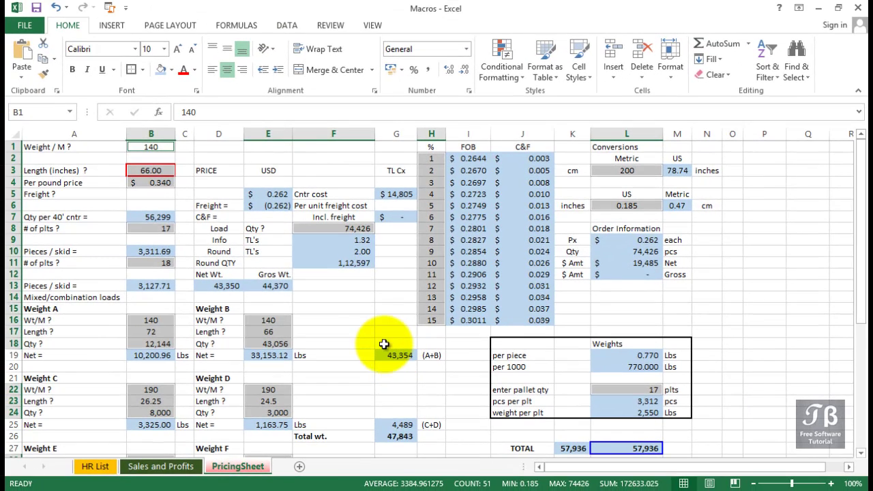
pyautogui.click(171, 69)
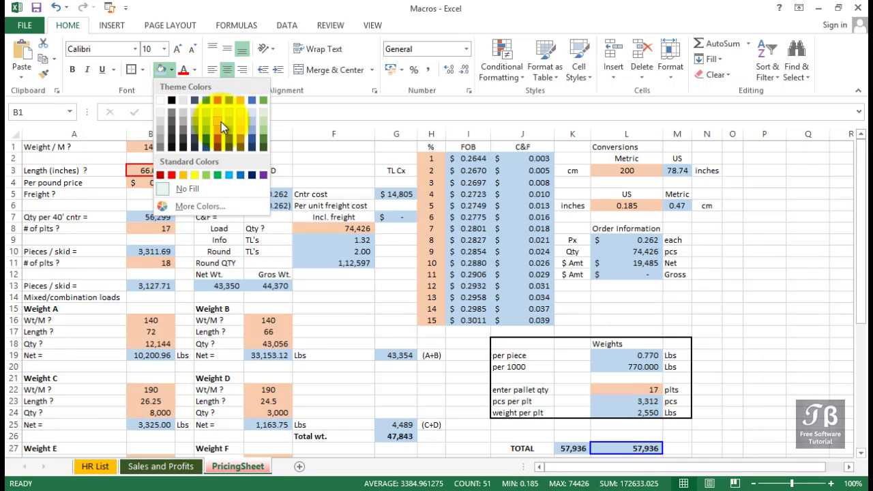
pyautogui.click(195, 176)
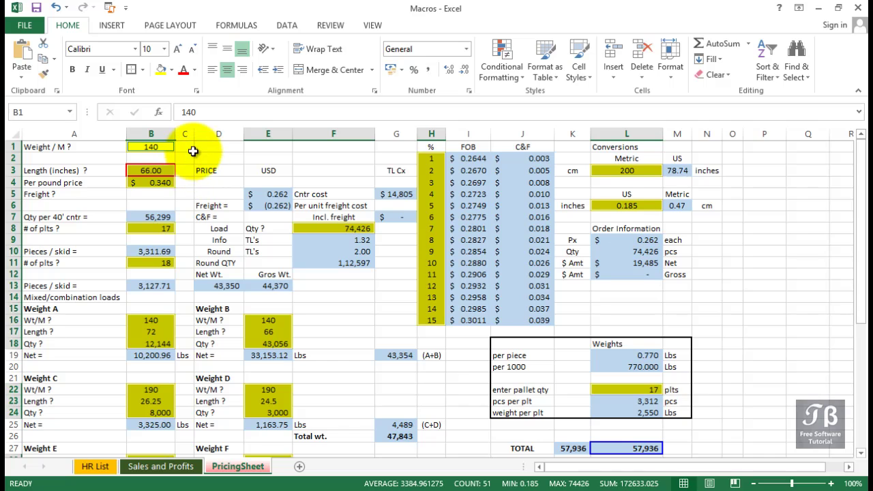
pyautogui.click(200, 149)
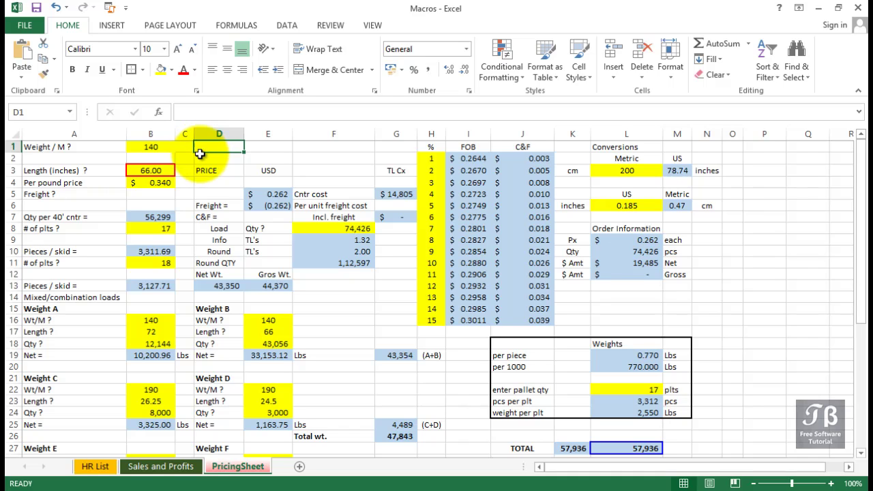
# Switch back to the HR List sheet and select cell D3
pyautogui.click(85, 466)
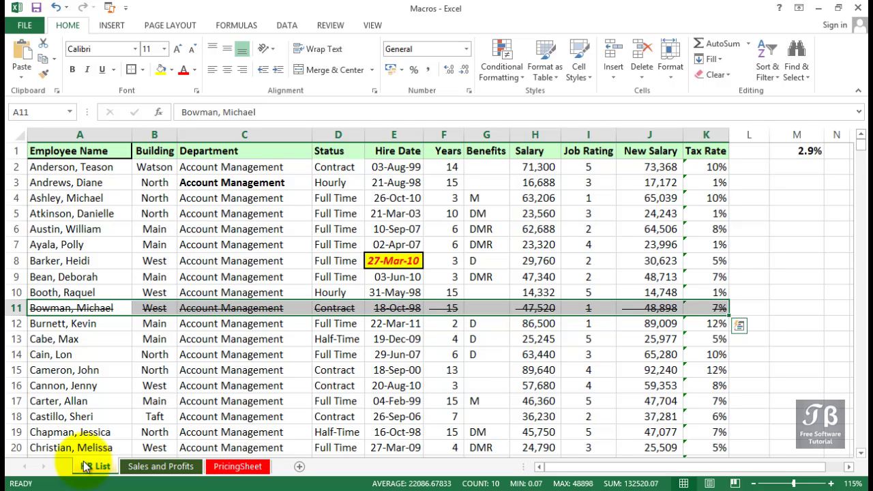
pyautogui.click(85, 466)
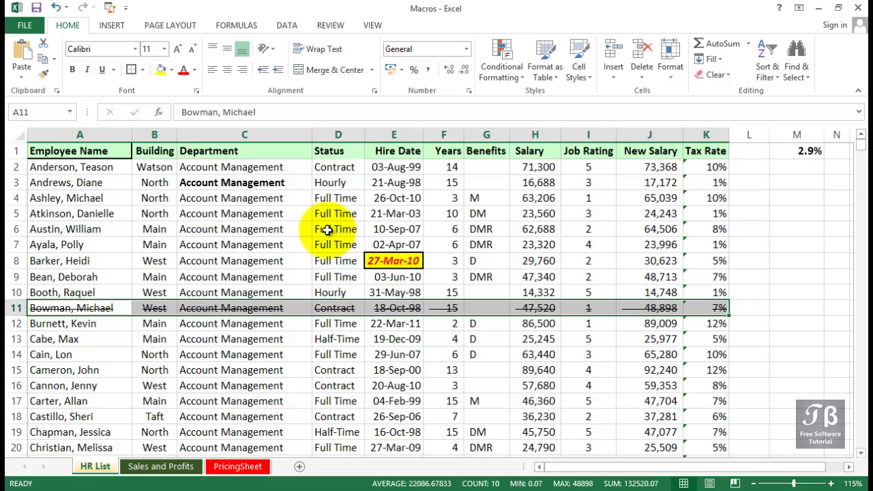
pyautogui.click(329, 182)
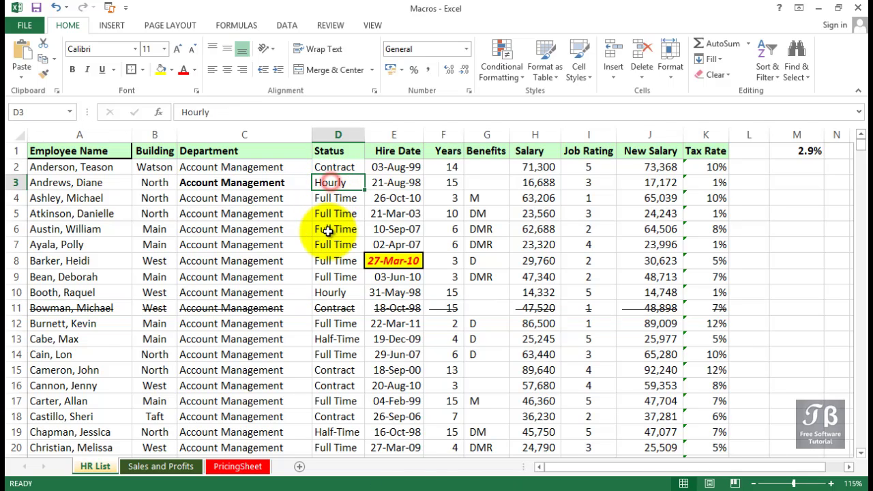